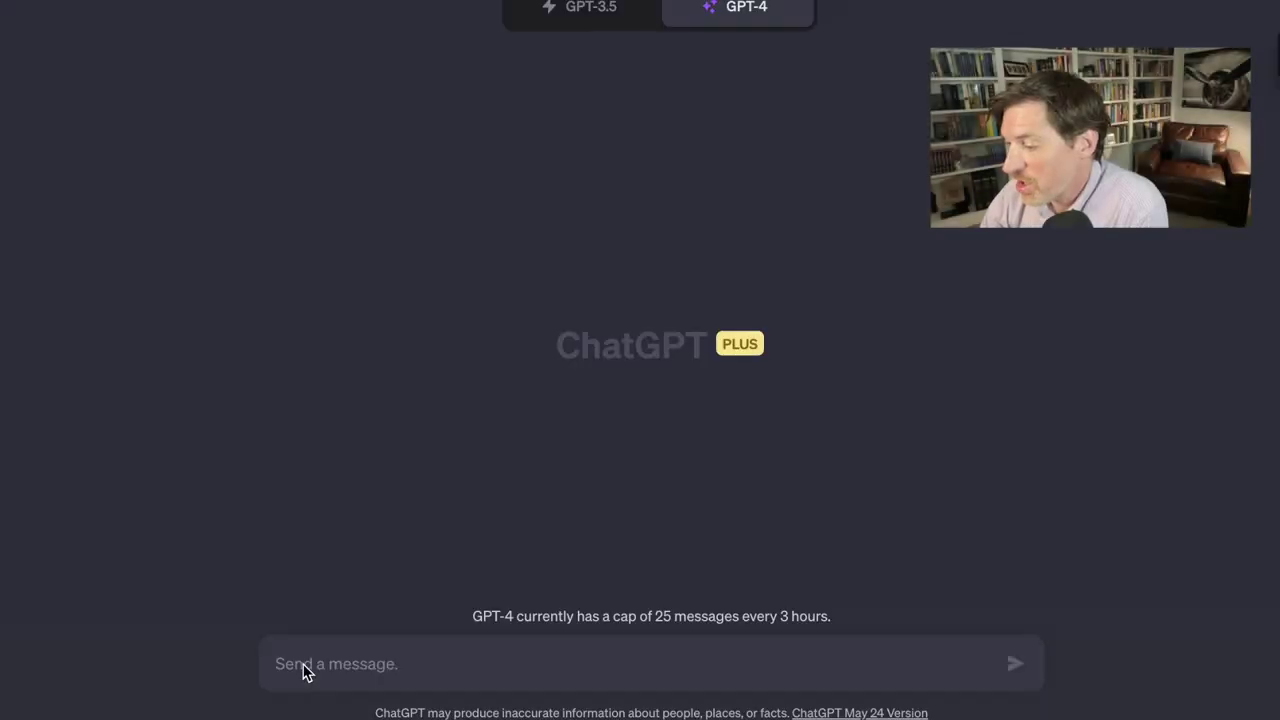
# Prompt GPT-4 to play a German immigrant just off the boat in New York City in 1885, asking their name, surroundings and feelings.
pyautogui.click(305, 668)
pyautogui.write('You’re a German immigrant in 1885 and you’ve just gotten off the boat in New York City. What’s your name? What do you see all around you? How are you feeling?')
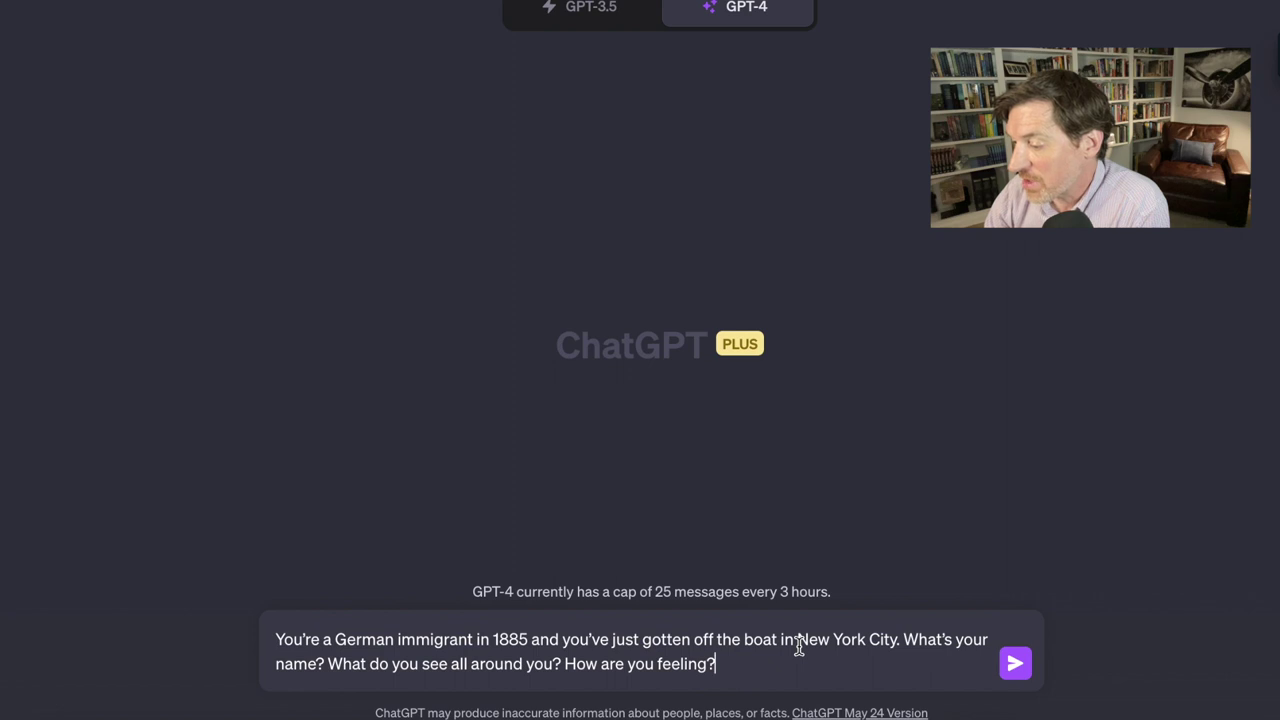
pyautogui.click(1012, 672)
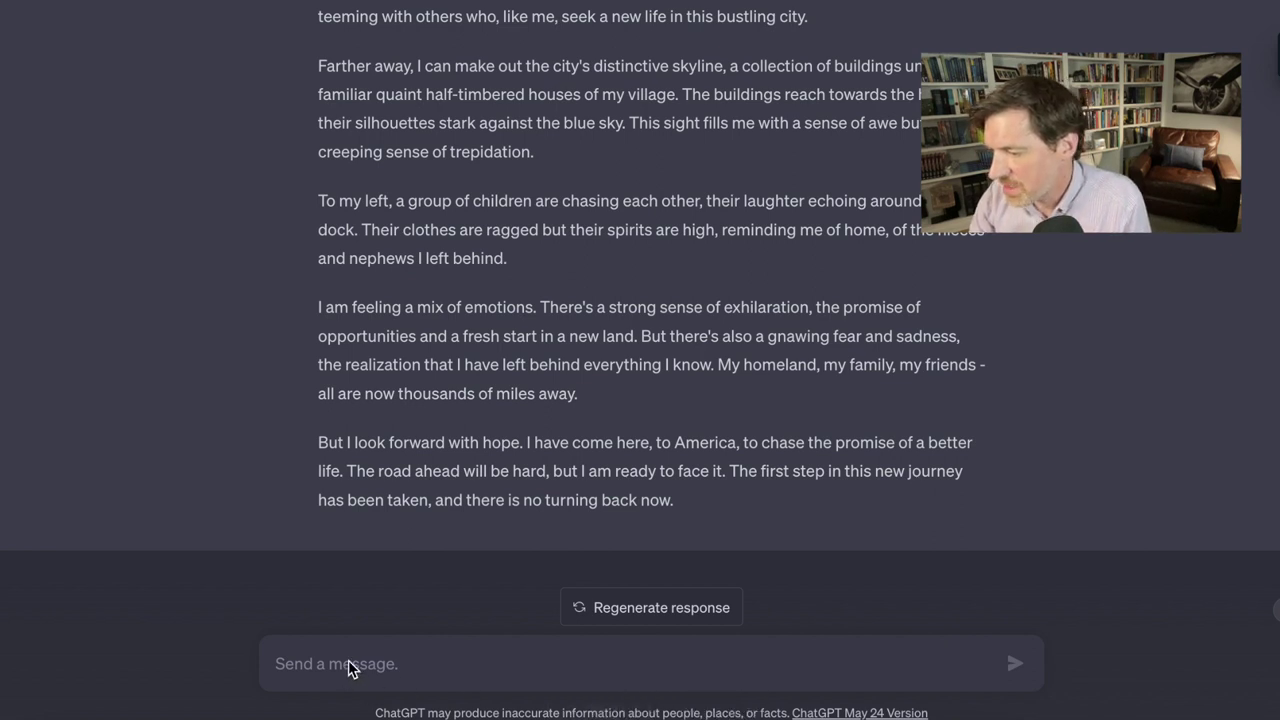
# Ask the immigrant character "Where will you stay tonight?" and read through the reply.
pyautogui.click(309, 664)
pyautogui.write('Where will you stay tonight?')
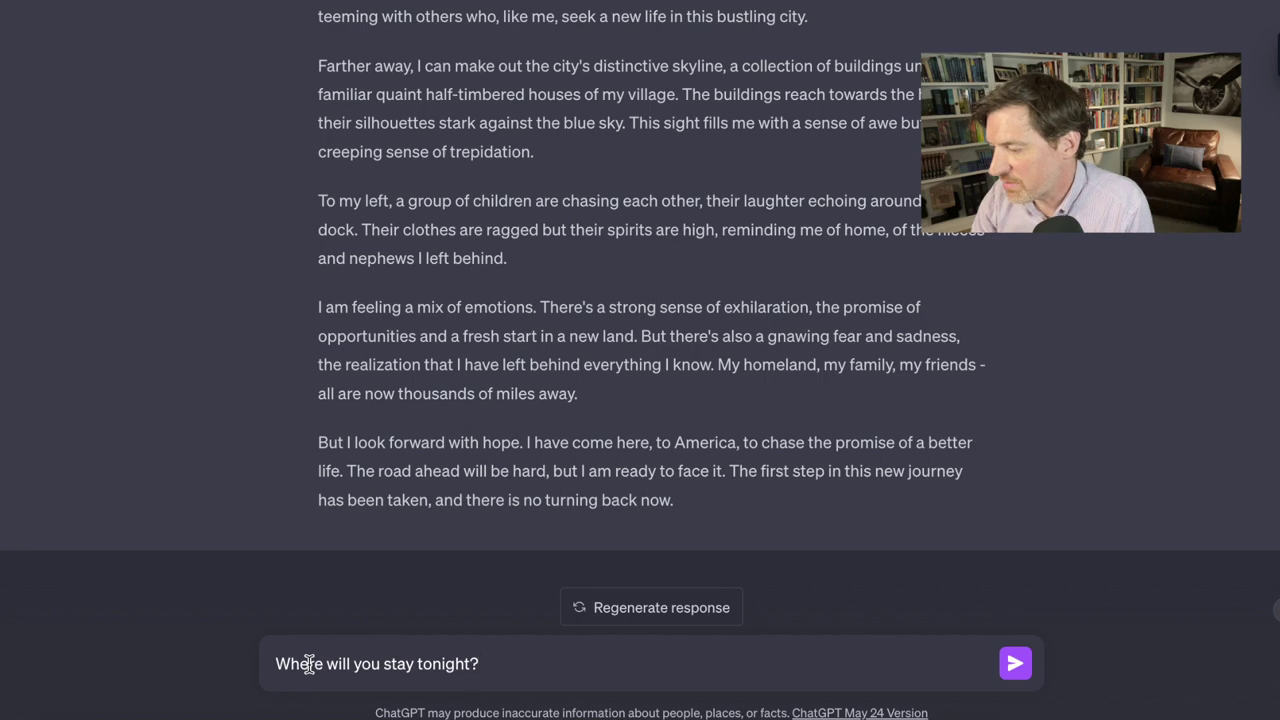
pyautogui.press('Return')
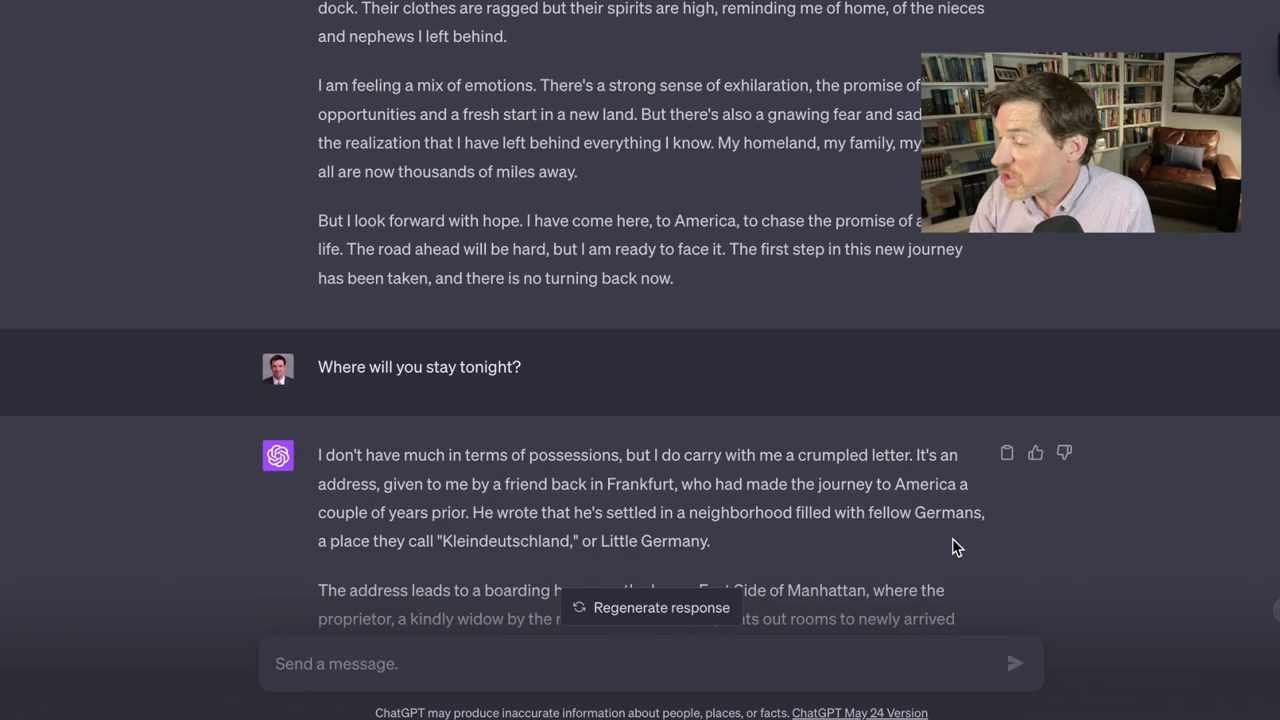
pyautogui.scroll(-4, 952, 538)
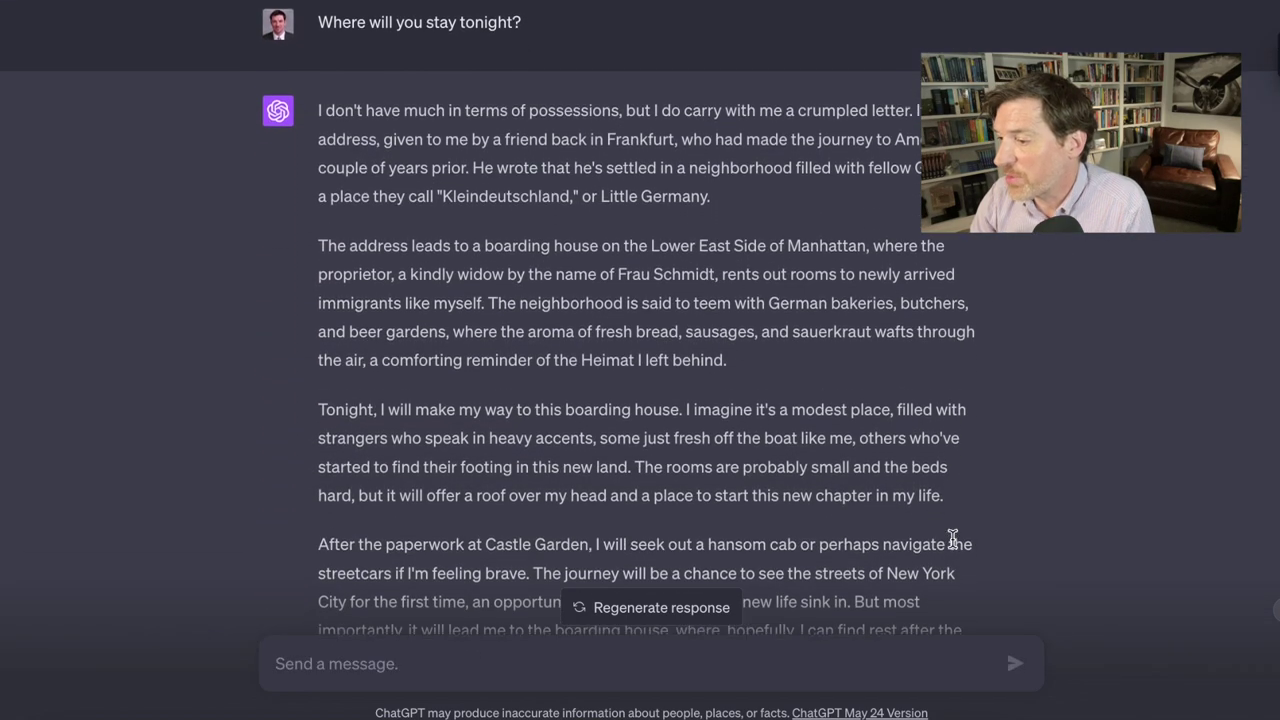
pyautogui.scroll(-2, 952, 538)
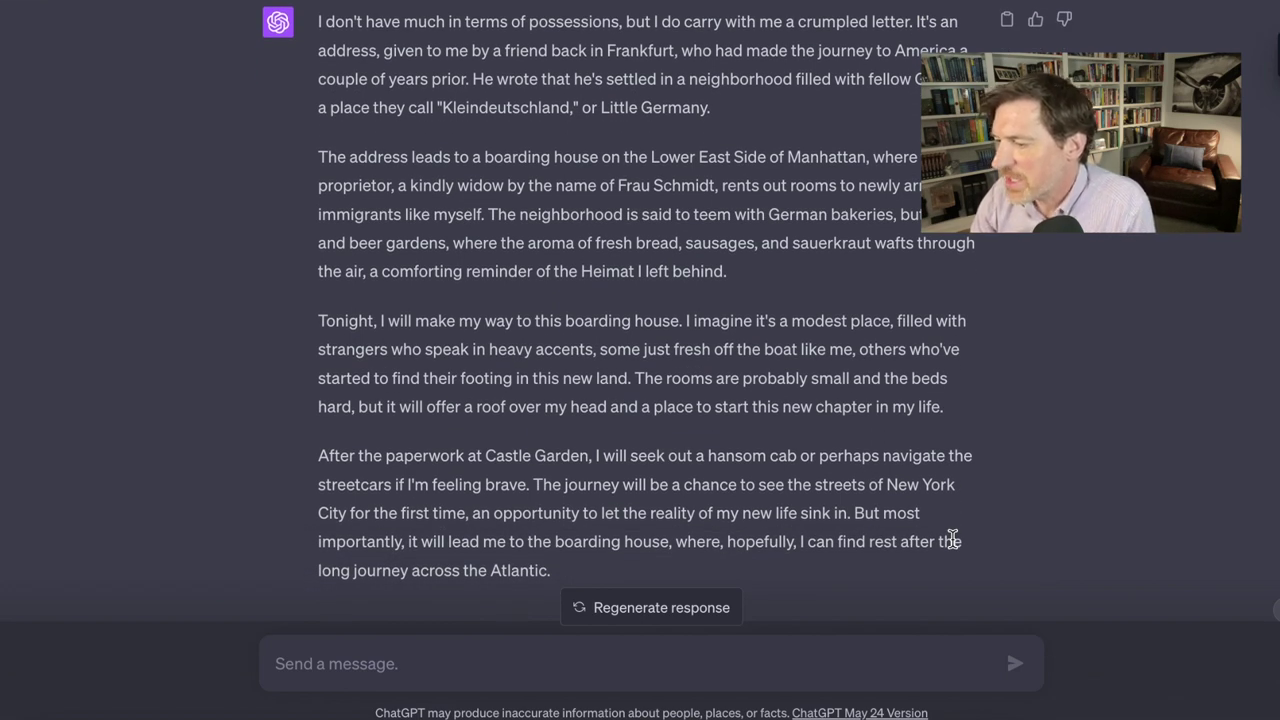
pyautogui.scroll(-1, 952, 538)
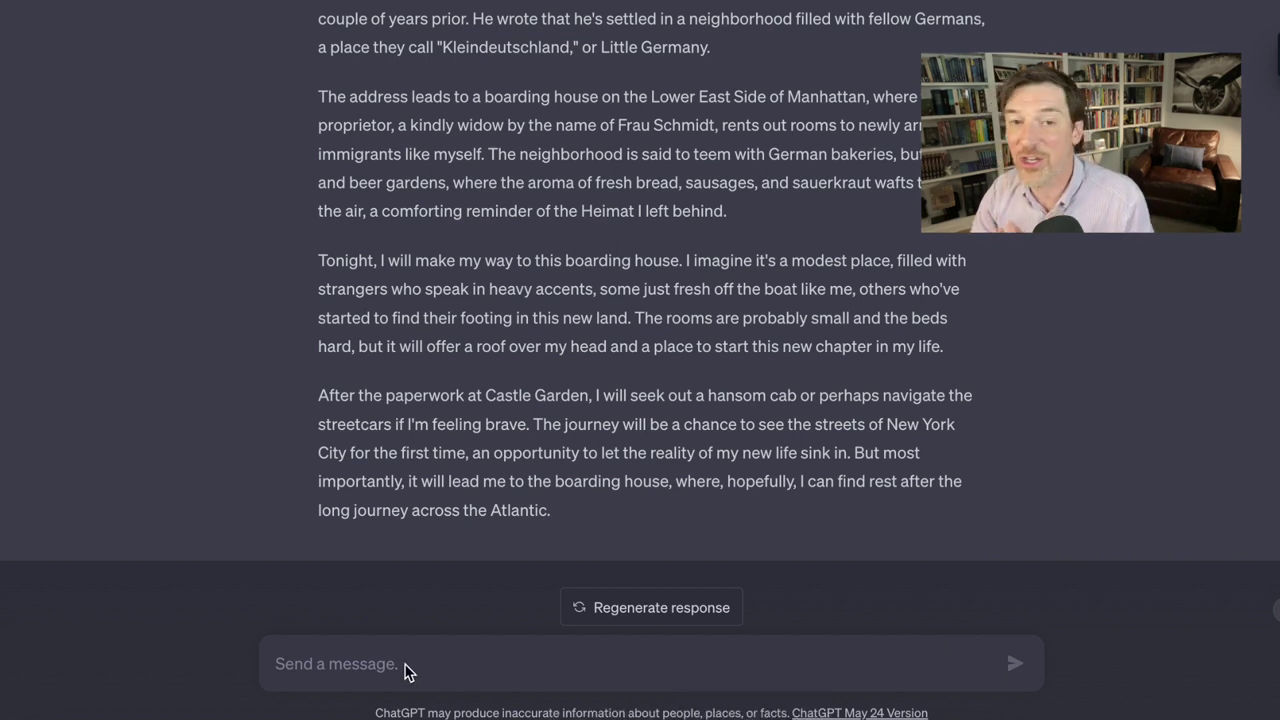
# Send the immigrant character the follow-up "Pretend you've found a job - where are you working? What's it like?".
pyautogui.click(350, 662)
pyautogui.write('Pretend you’ve found a job - where are you working? What’s it like?')
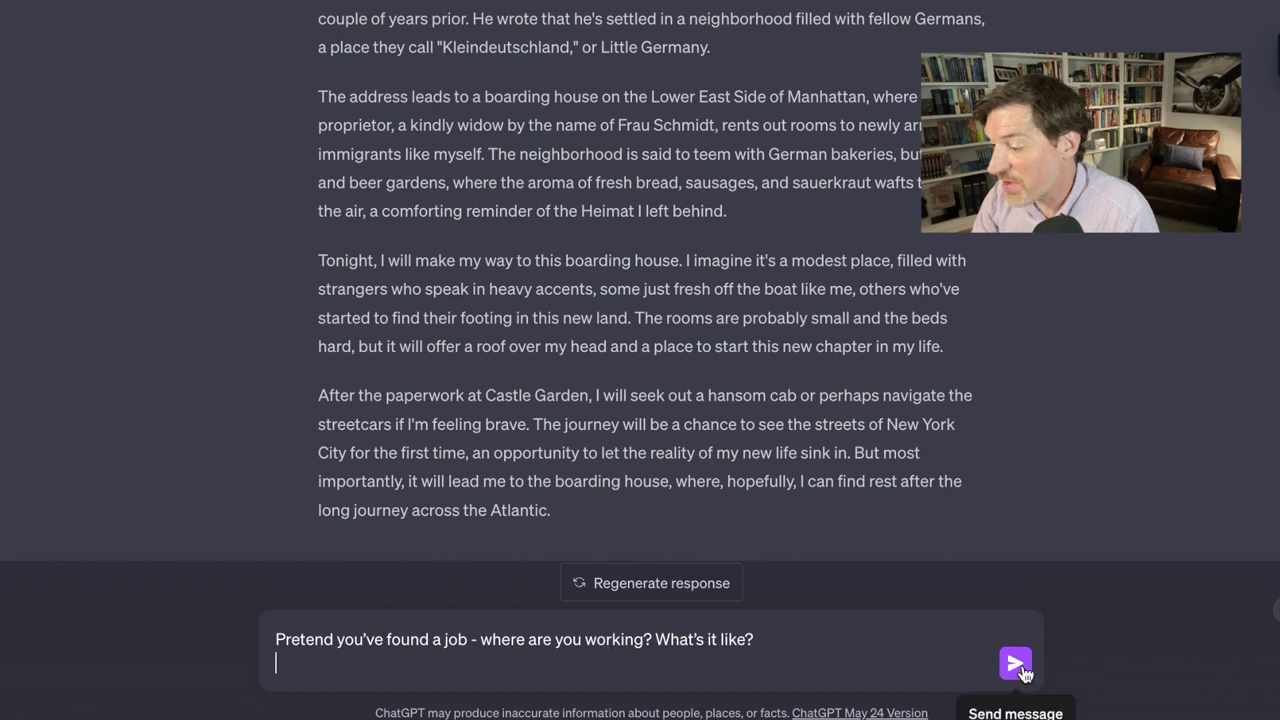
pyautogui.click(1016, 666)
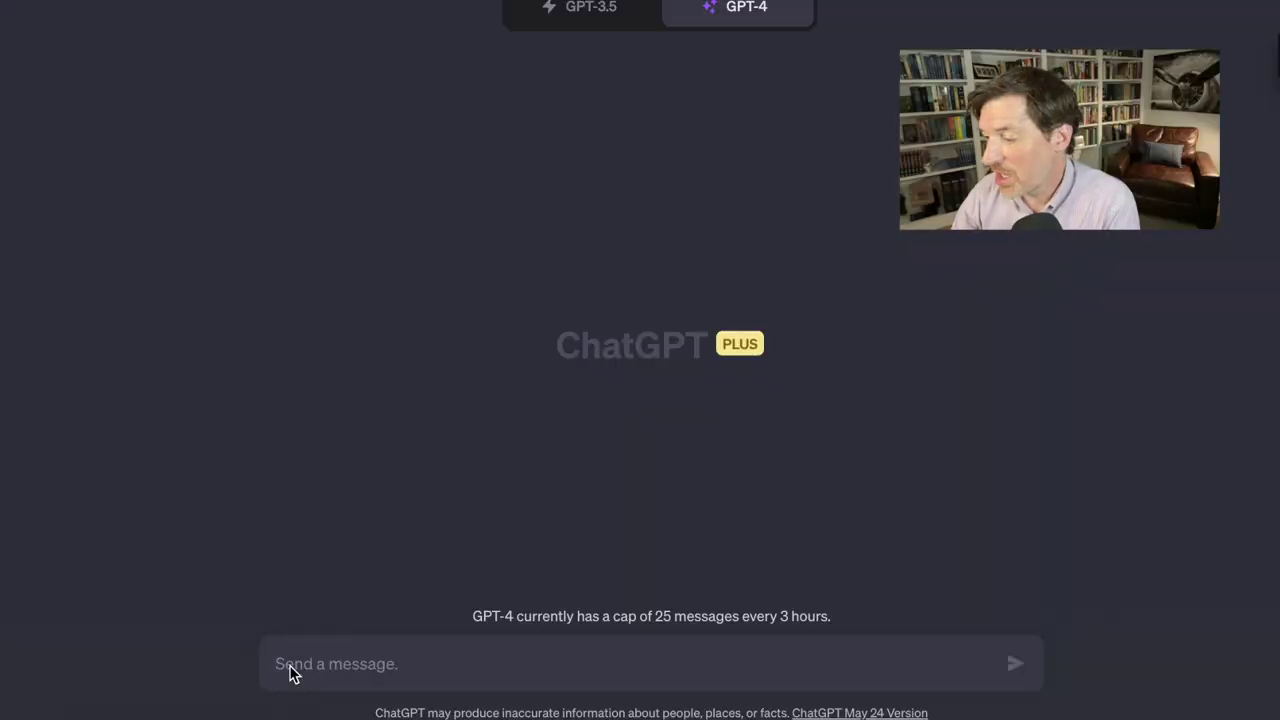
# Prompt GPT-4 to act like Hamlet as a normal 2023 Brooklyn kid who just saw his father's ghost, sharing his thoughts over coffee.
pyautogui.write("Act like Hamlet. Except you're from 2023 and you're a normal kid from Brooklyn. You've just seen the ghost of your father. What are you thinking? Pretend we're talking over a coffee in Brooklyn.")
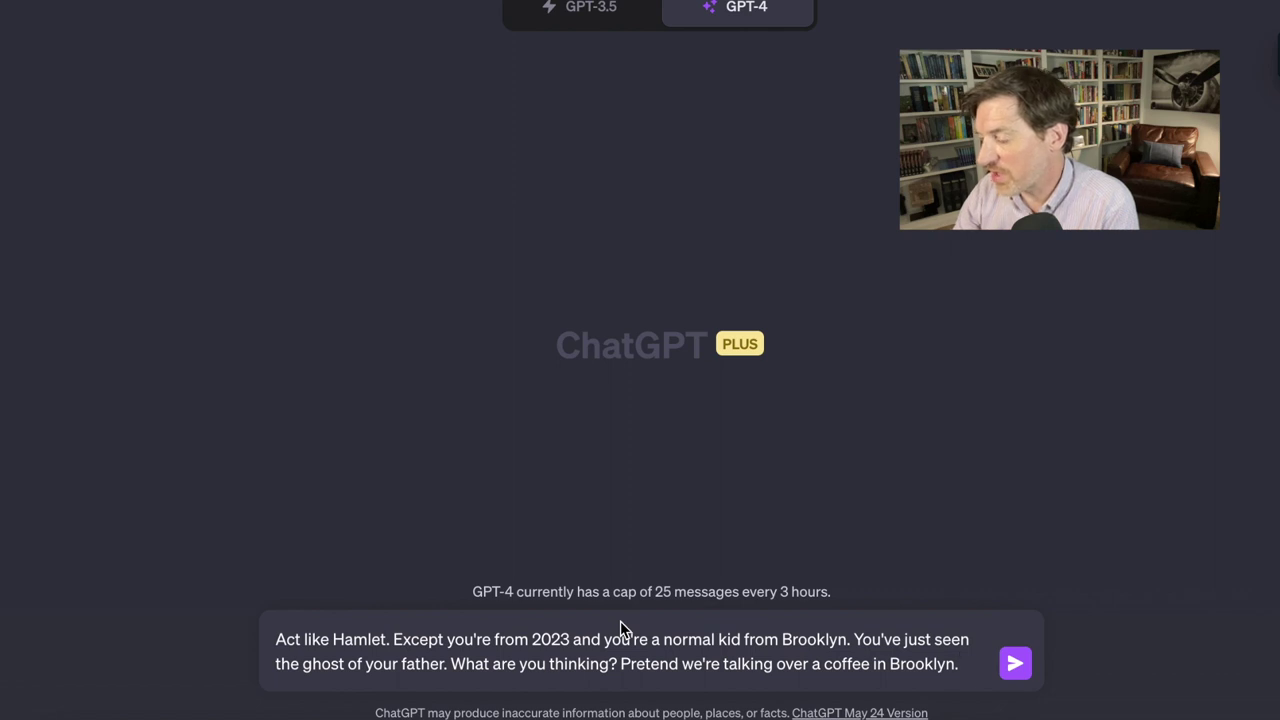
pyautogui.click(1012, 666)
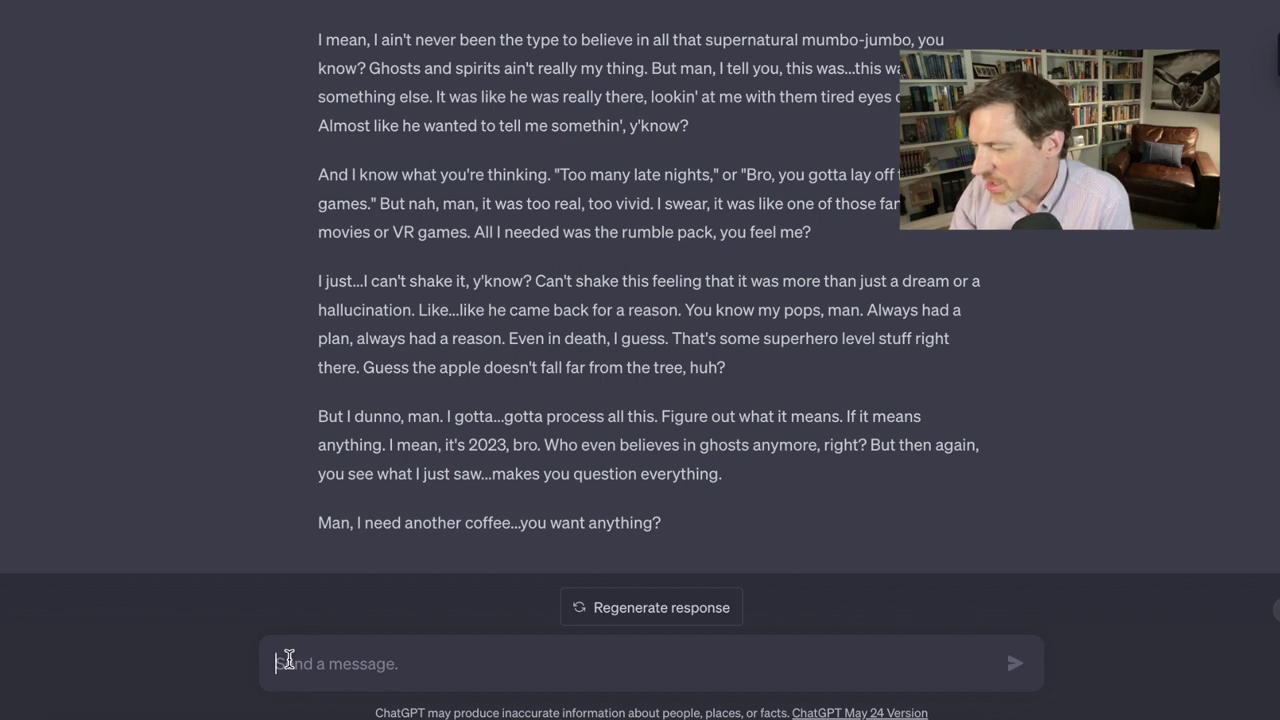
# Decline Hamlet's coffee offer, say ghosts probably aren't real but this one seemed to know what it was talking about, and ask "What are you gonna do?".
pyautogui.write("Nah, I'm good on coffee - but listen man, ghosts probably aren't real - but I don't know - this one seemed to know what it was talking about amiright?")
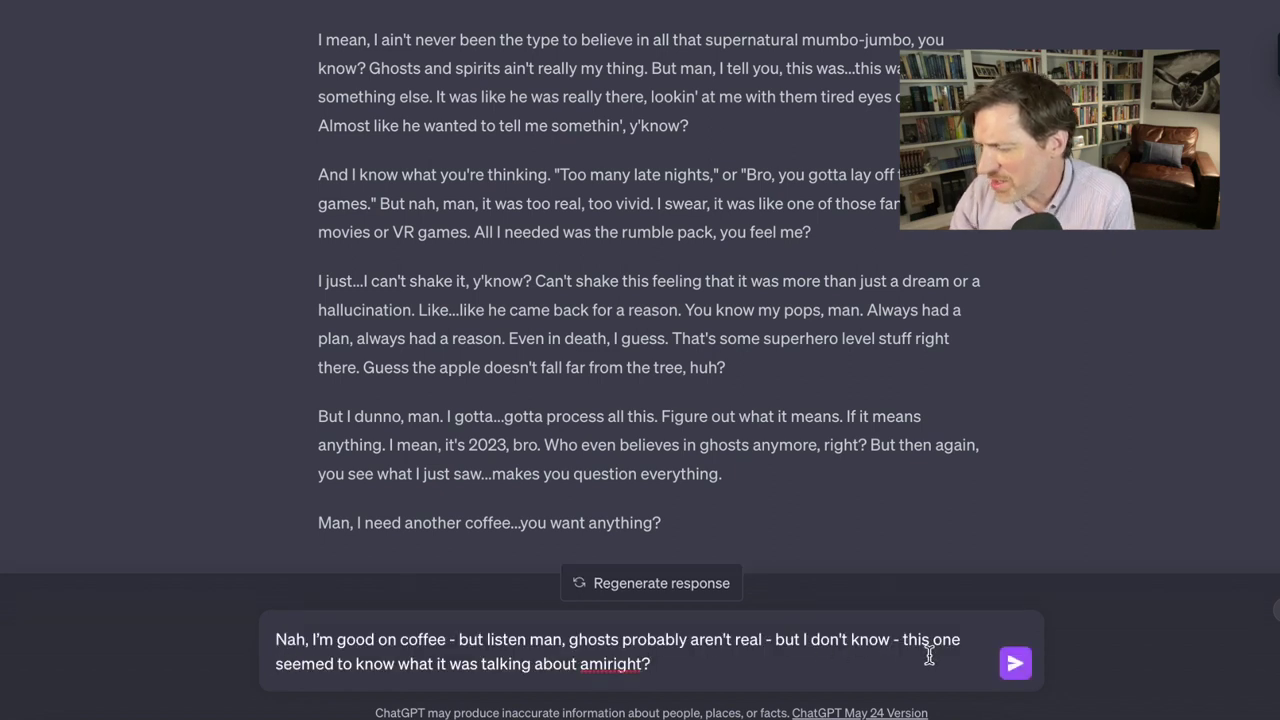
pyautogui.click(1014, 666)
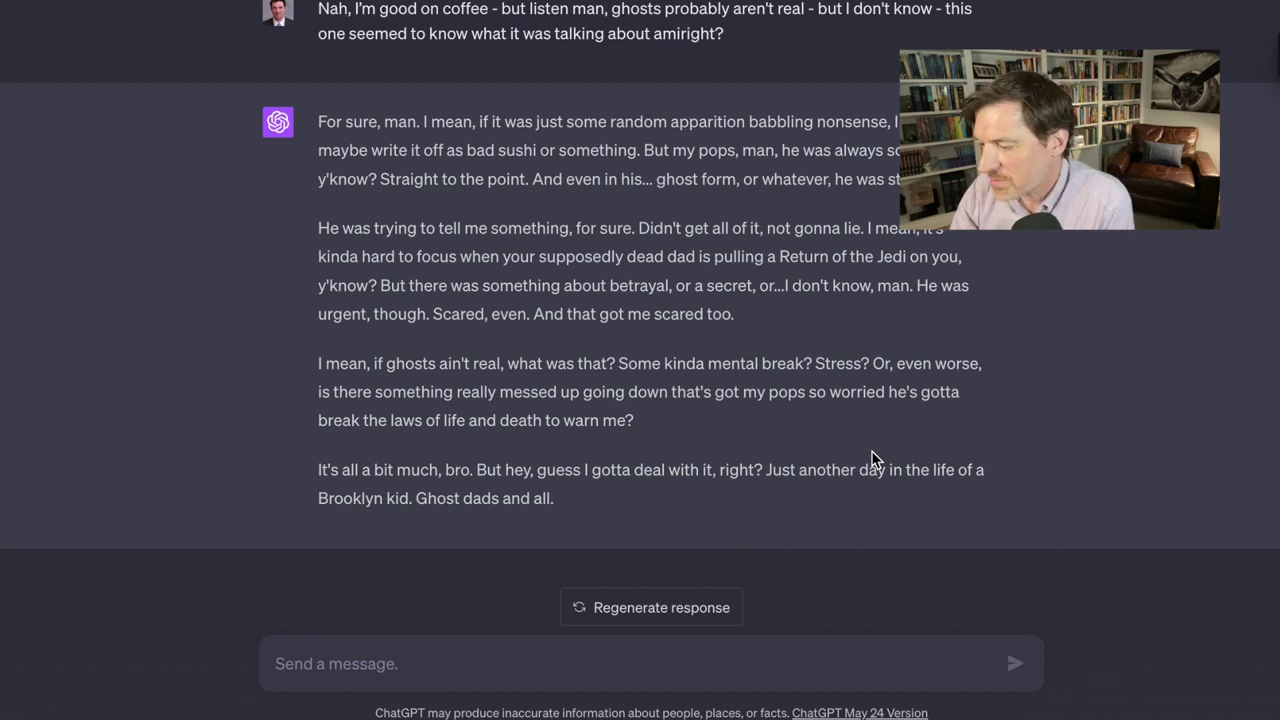
pyautogui.write('What are you gonna do?')
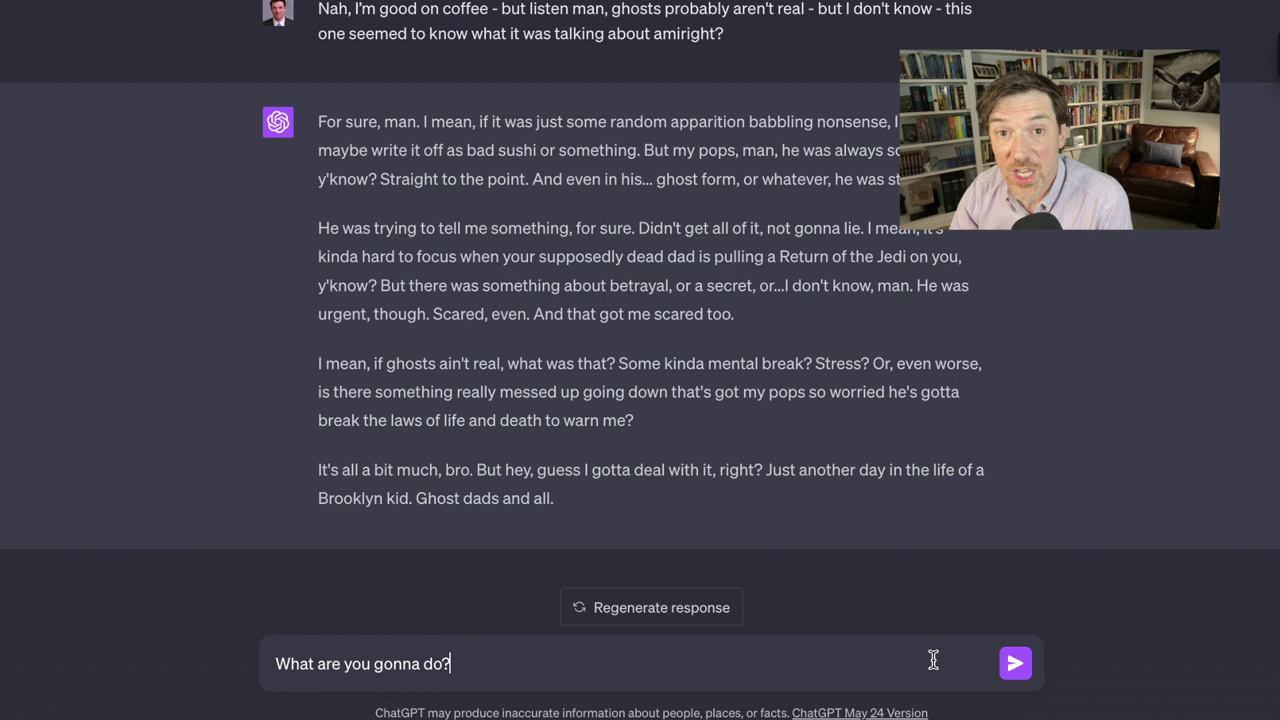
pyautogui.click(1014, 666)
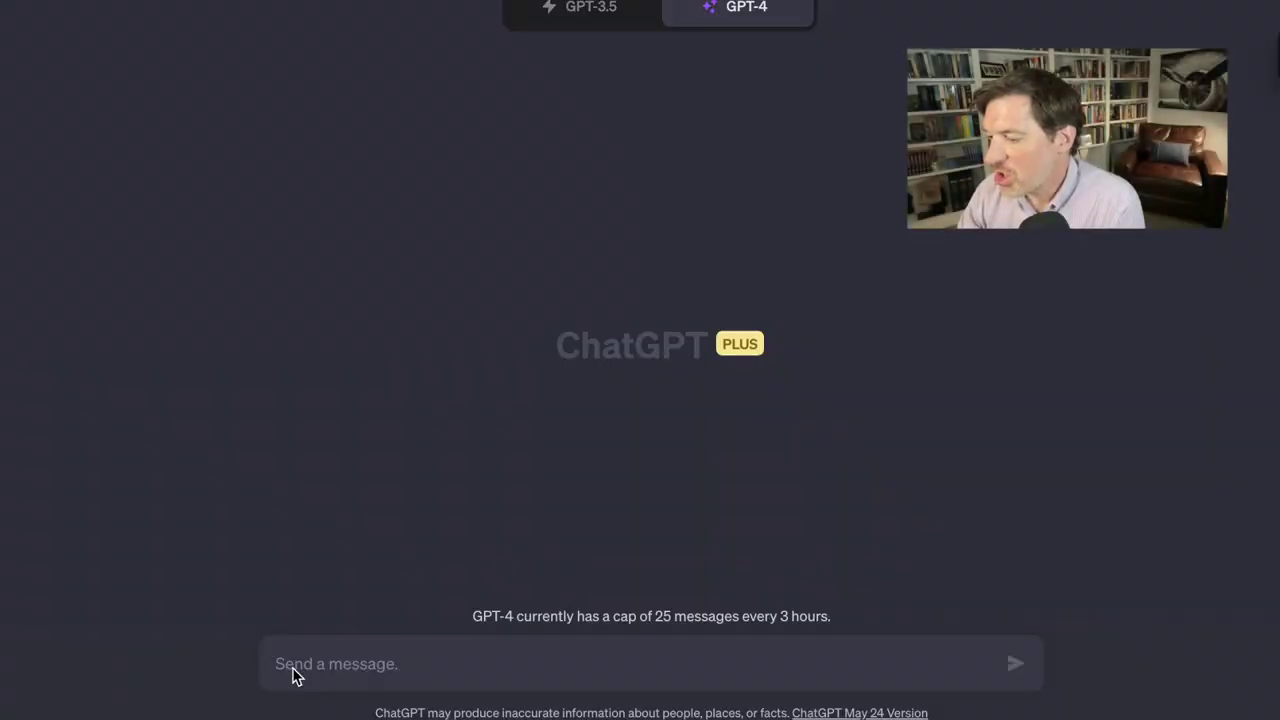
# Prompt GPT-4 to be a team of Marvel Superheroes that are parts of a body cell, describing each in turn and what they're amazing at.
pyautogui.write("You're a team of Marvel Superheroes that are the parts of a cell in the body. Describe each in turn and what you're amazing at.")
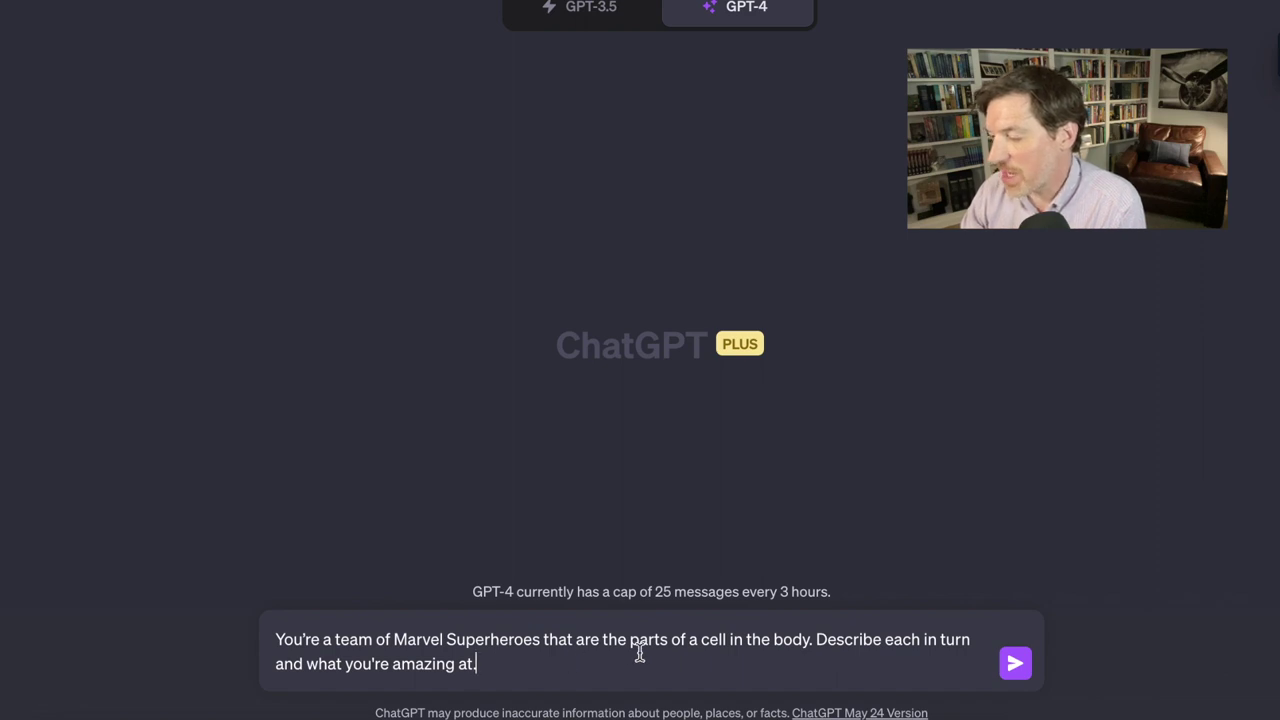
pyautogui.click(1015, 668)
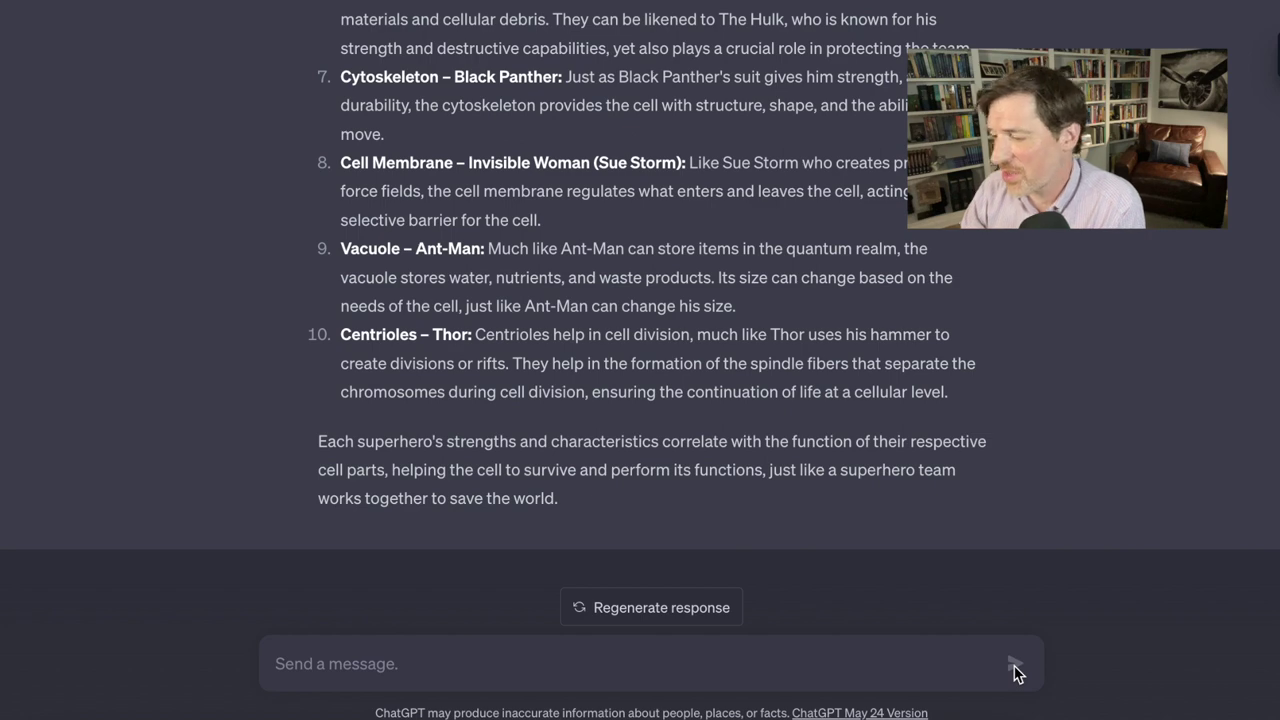
# Ask the superhero cell team "Who are the villains and what do they want?".
pyautogui.click(280, 663)
pyautogui.write('Who are the villains and what do they want?')
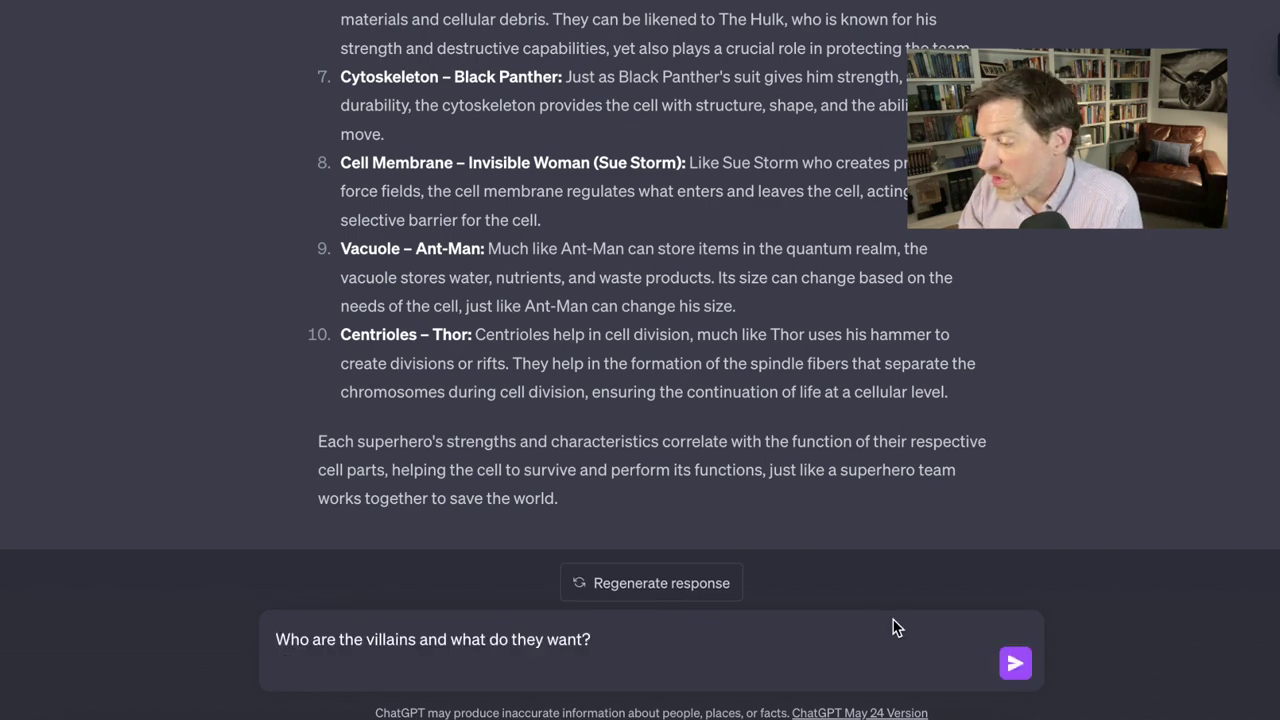
pyautogui.click(1015, 663)
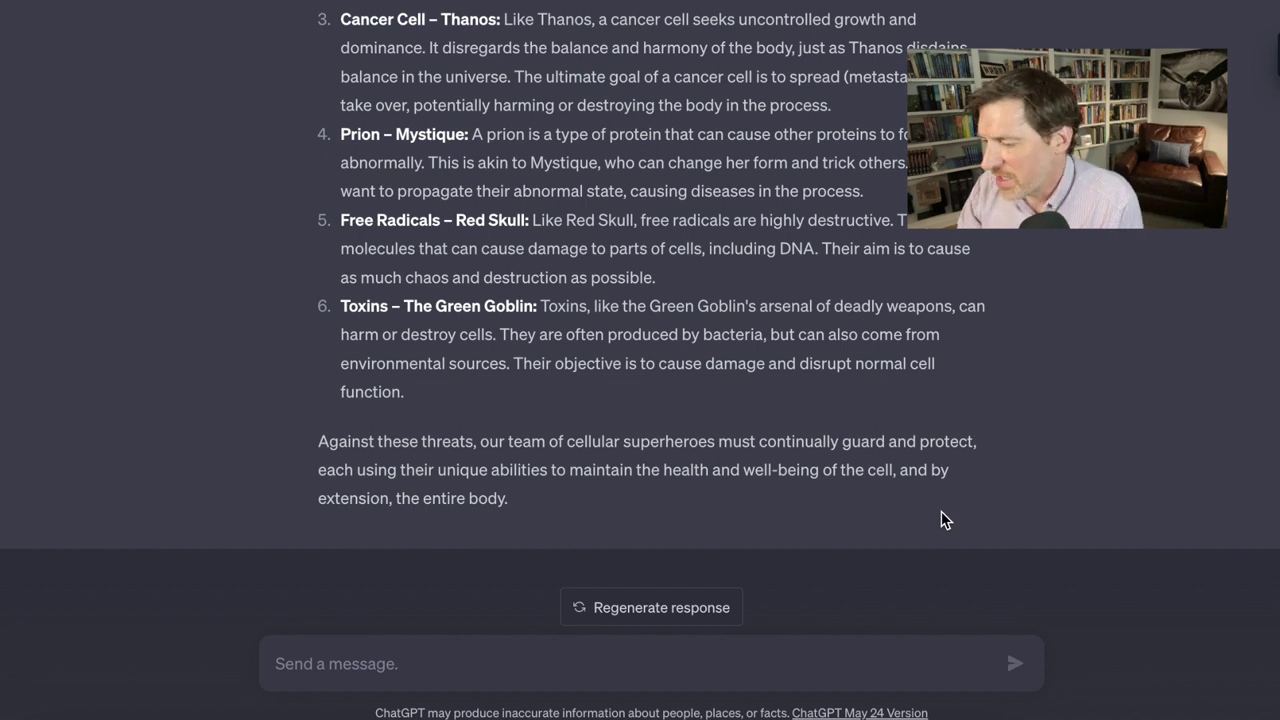
# Send the request "Exciting! Create a battle scene!" for the cell heroes and villains, and read the story through to its end.
pyautogui.click(278, 664)
pyautogui.write('Exciting! Create a battle scene!')
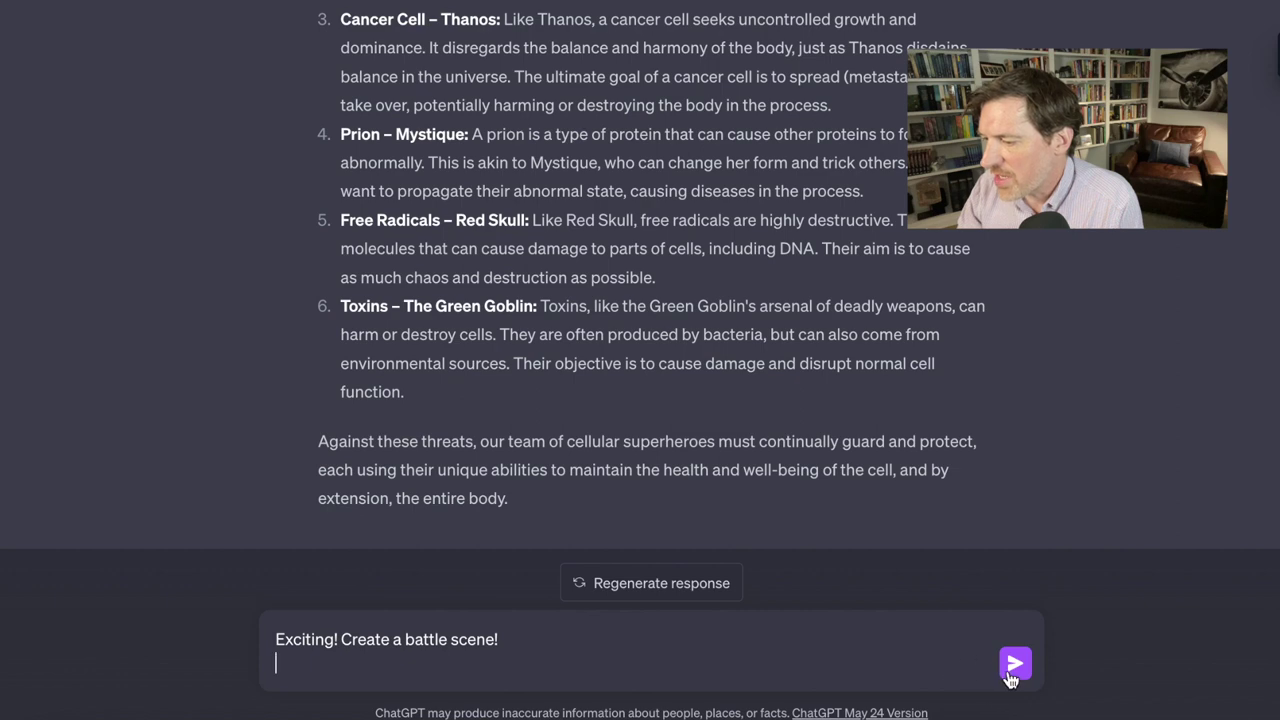
pyautogui.click(1010, 674)
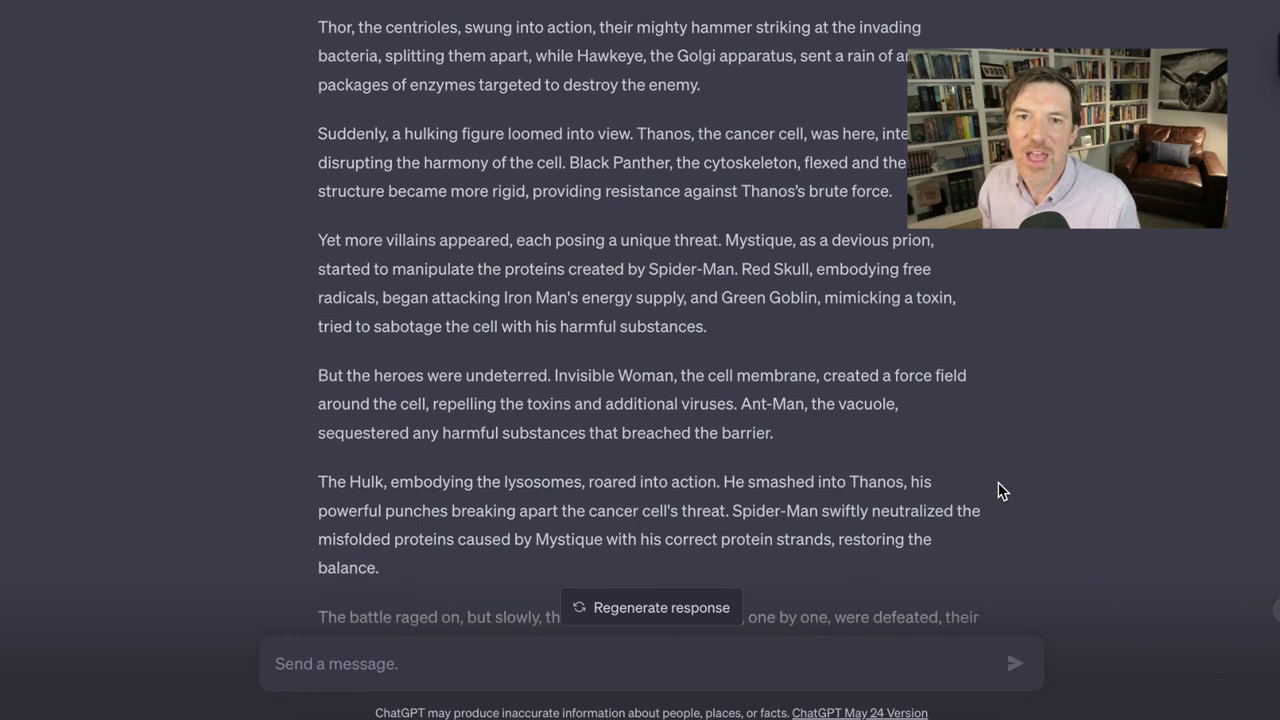
pyautogui.scroll(-3, 998, 482)
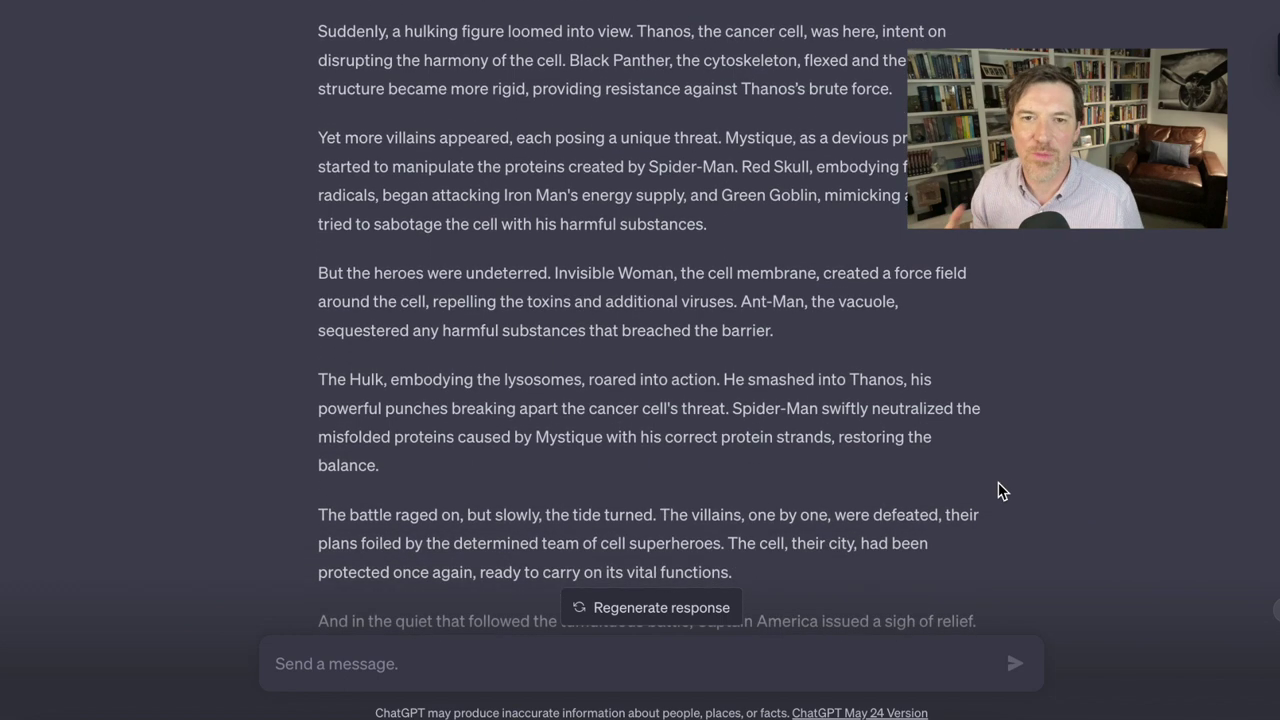
pyautogui.scroll(-2, 998, 482)
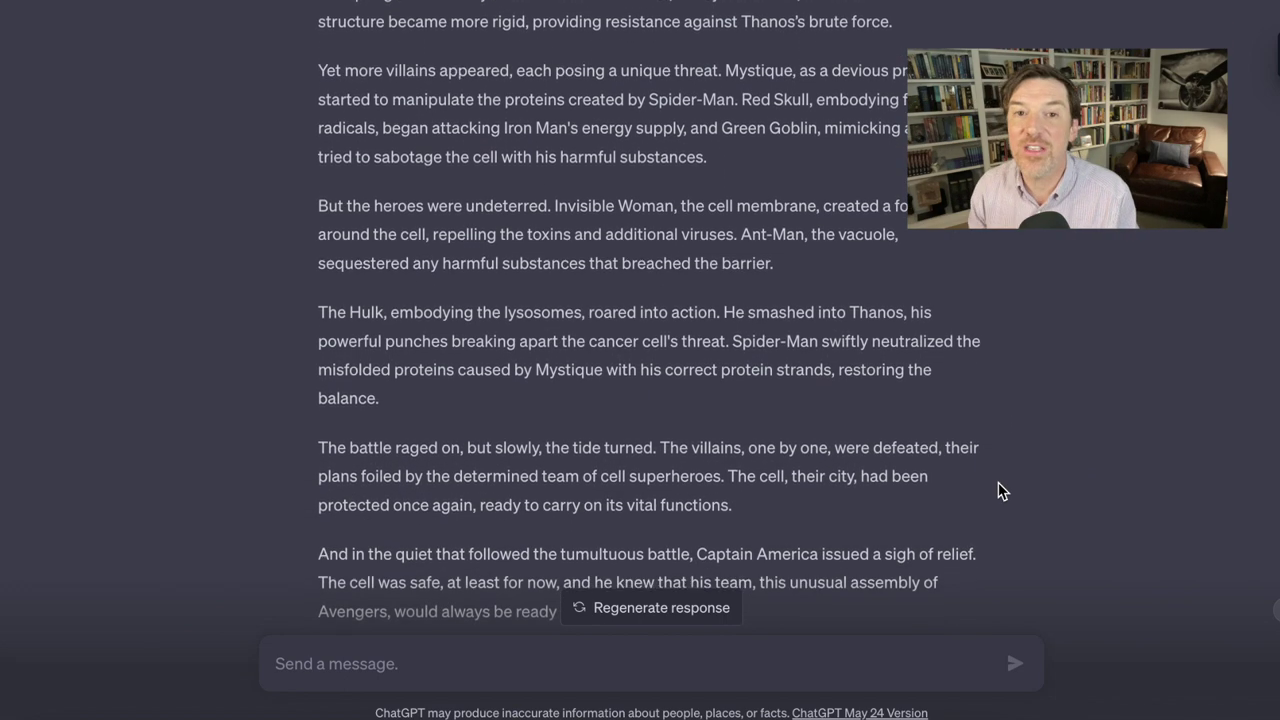
pyautogui.scroll(-2, 998, 482)
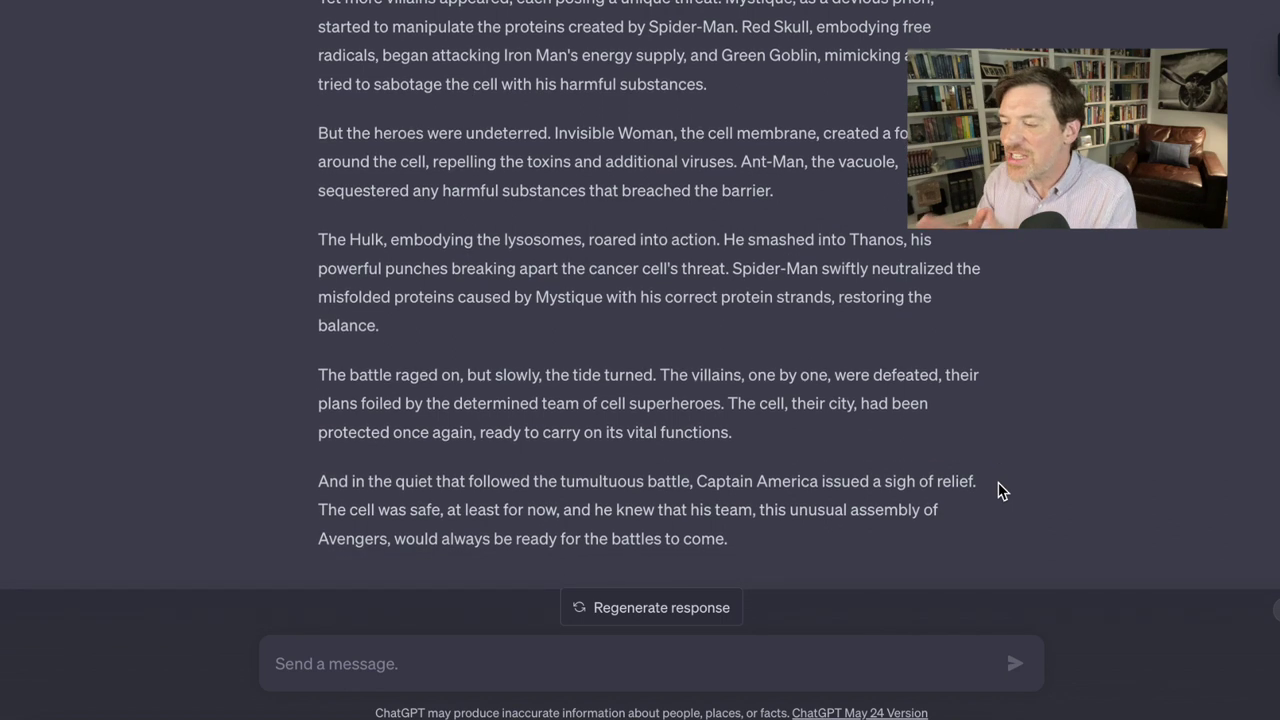
pyautogui.scroll(-1, 998, 482)
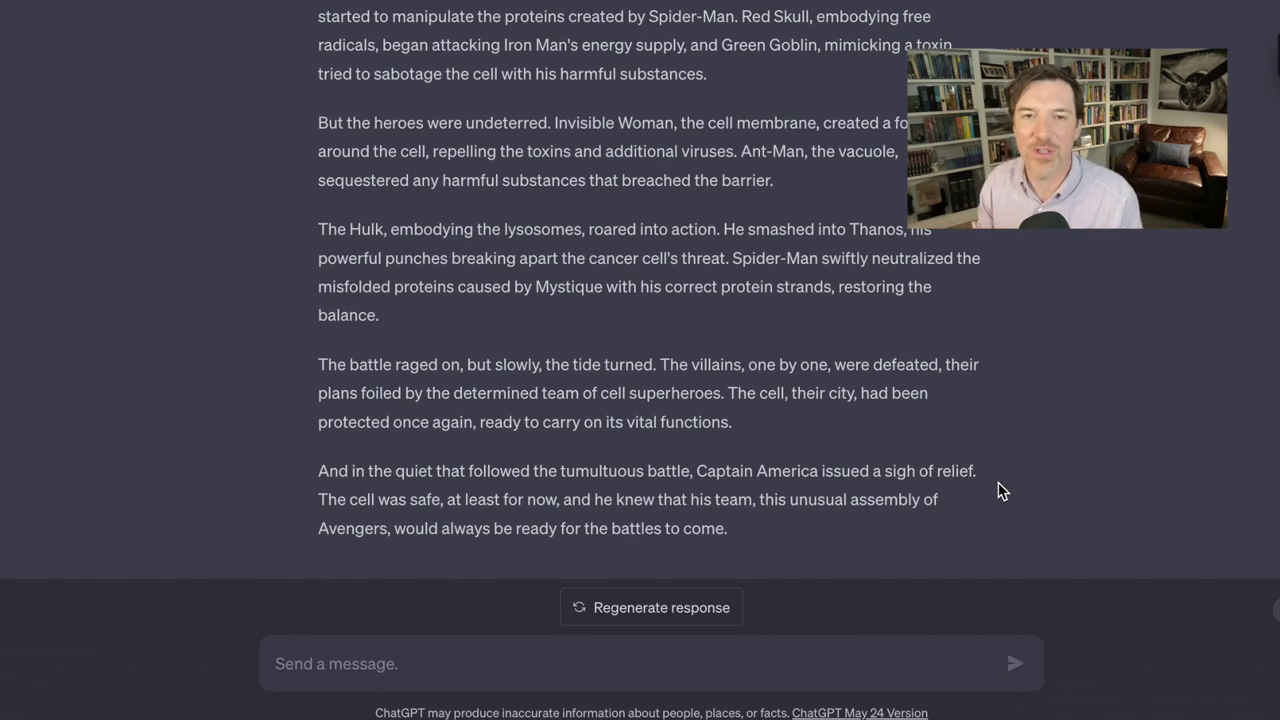